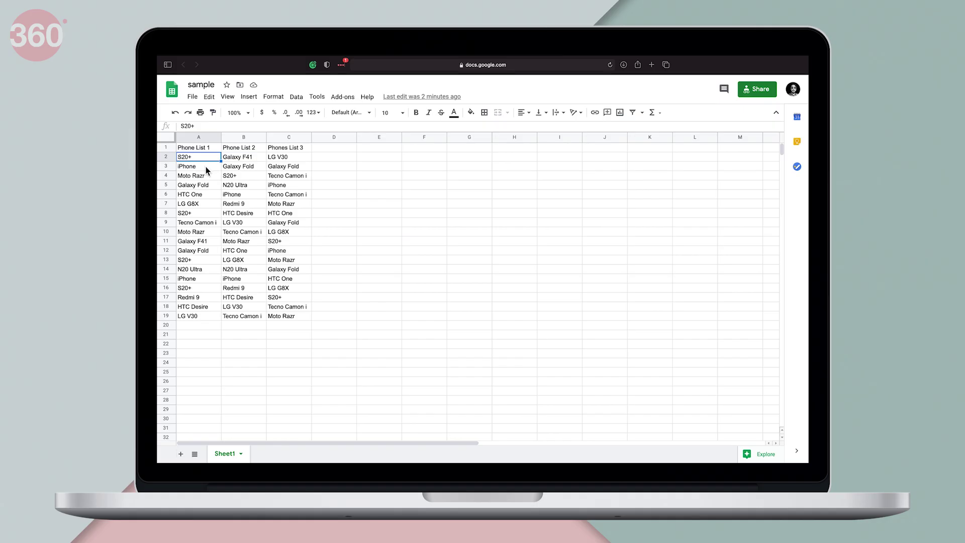
Browse the phone lists, then select all of column A (Phone List 1)
{"action": "left_click", "coordinate": [206, 167]}
{"action": "left_click", "coordinate": [206, 177]}
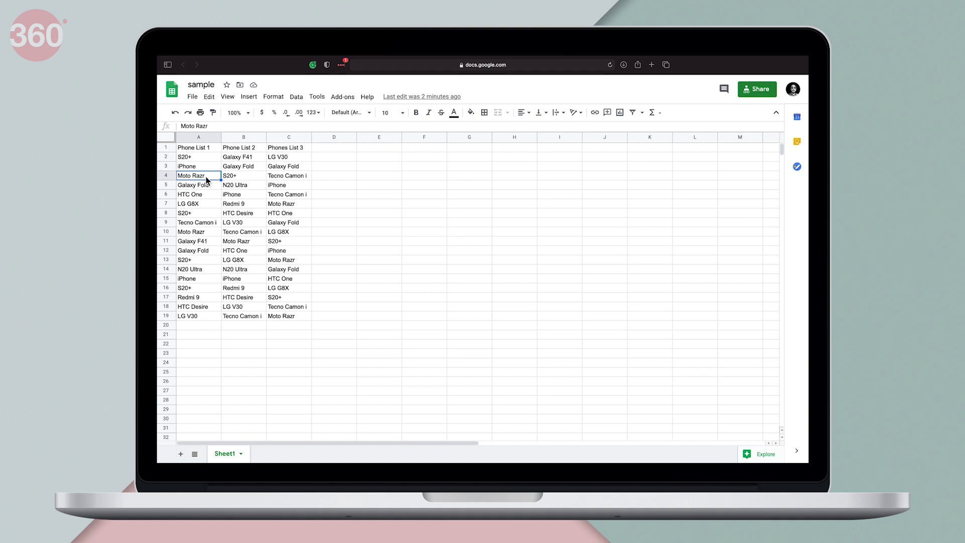
{"action": "left_click", "coordinate": [195, 137]}
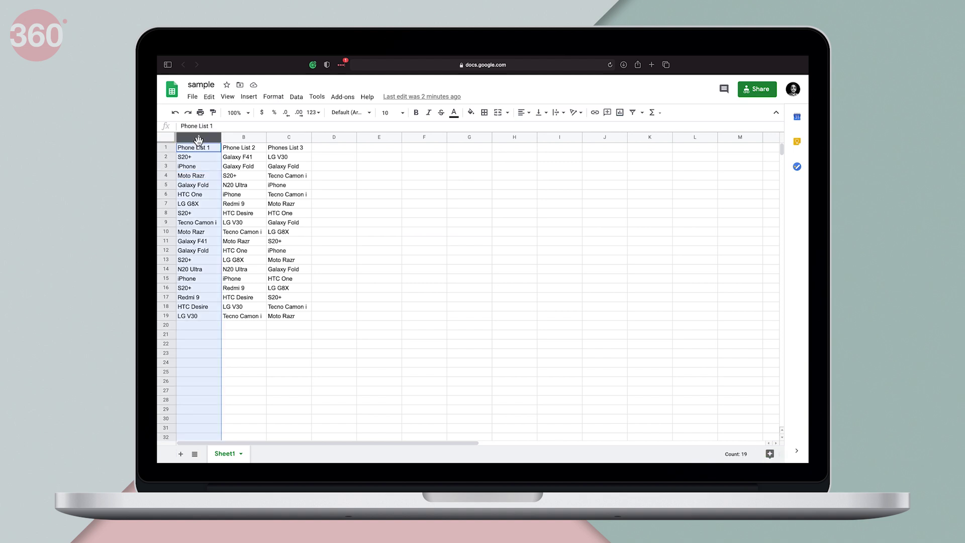
{"action": "left_click", "coordinate": [242, 138]}
{"action": "left_click", "coordinate": [290, 139]}
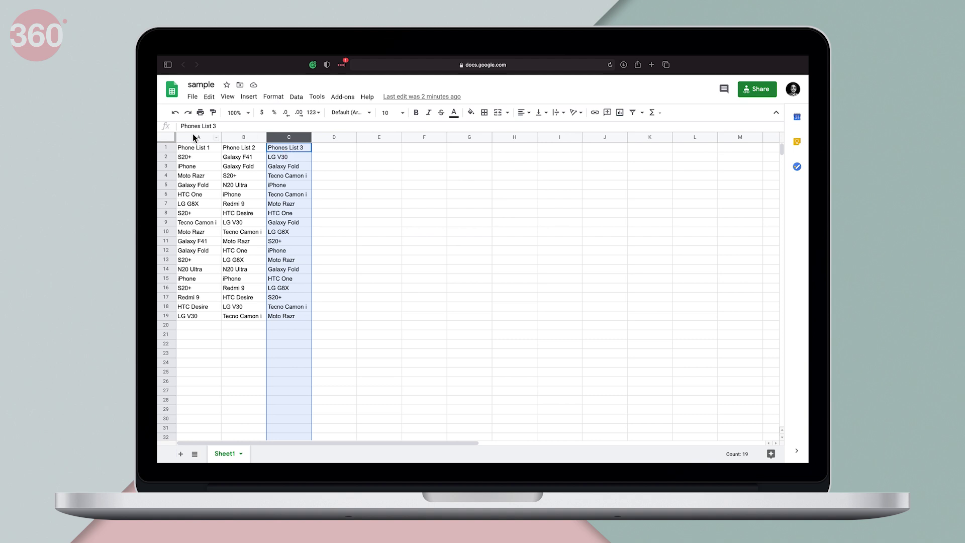
{"action": "left_click", "coordinate": [197, 150]}
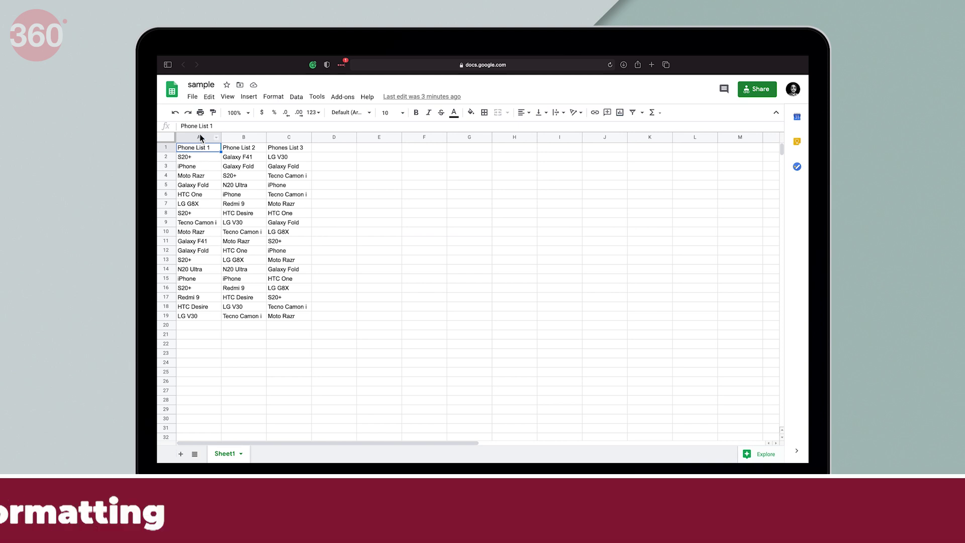
{"action": "left_click", "coordinate": [201, 136]}
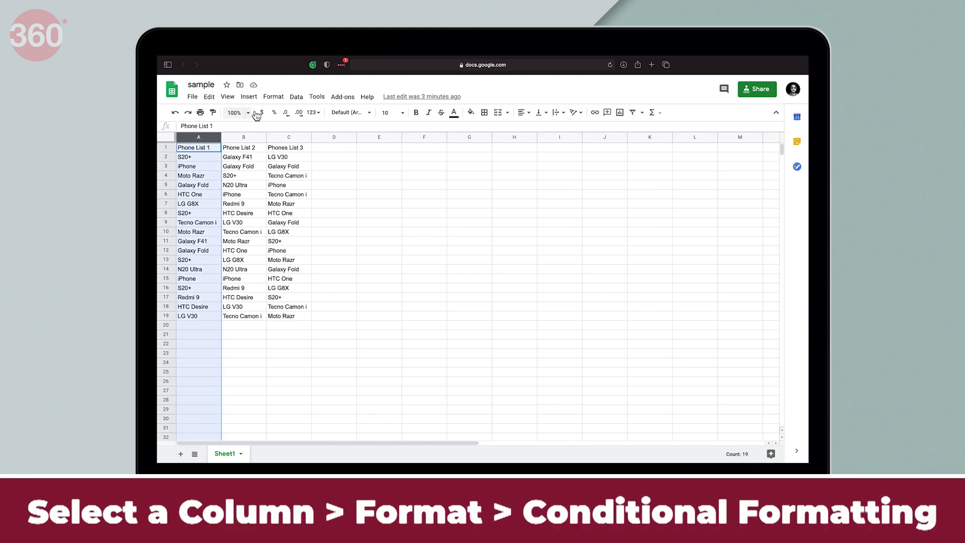
Start a conditional formatting rule on A1:A1030 using the 'Custom formula is' condition
{"action": "left_click", "coordinate": [274, 97]}
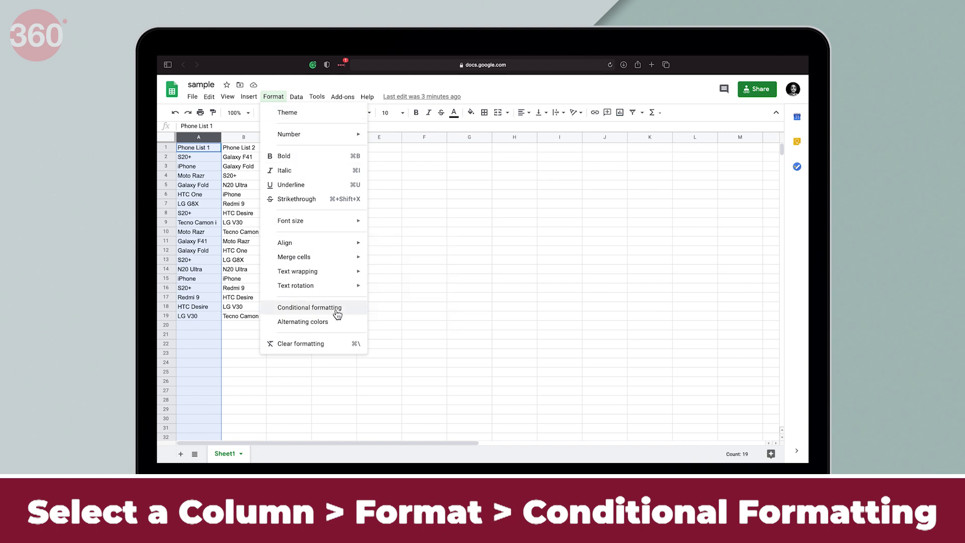
{"action": "left_click", "coordinate": [338, 314]}
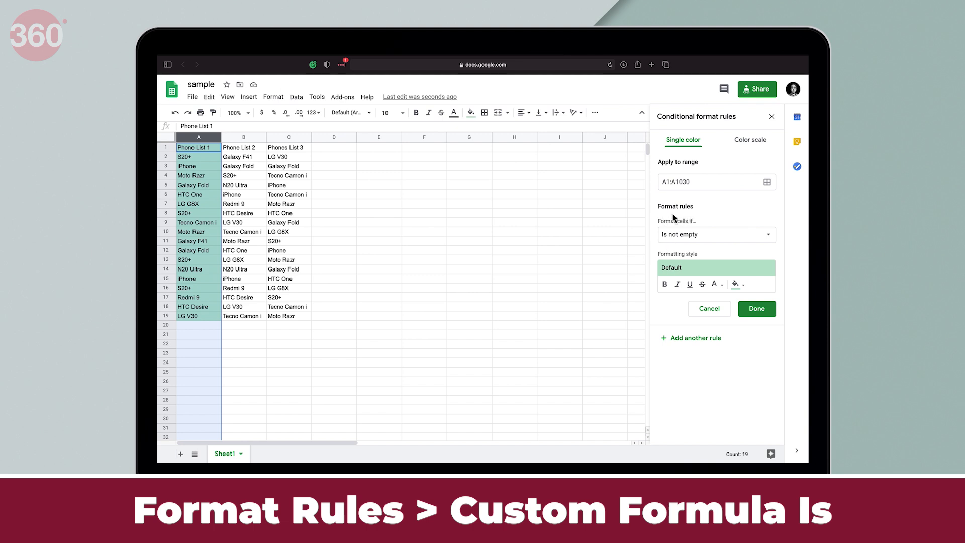
{"action": "left_click", "coordinate": [717, 236]}
{"action": "scroll", "coordinate": [718, 297], "scroll_direction": "down", "scroll_amount": 2}
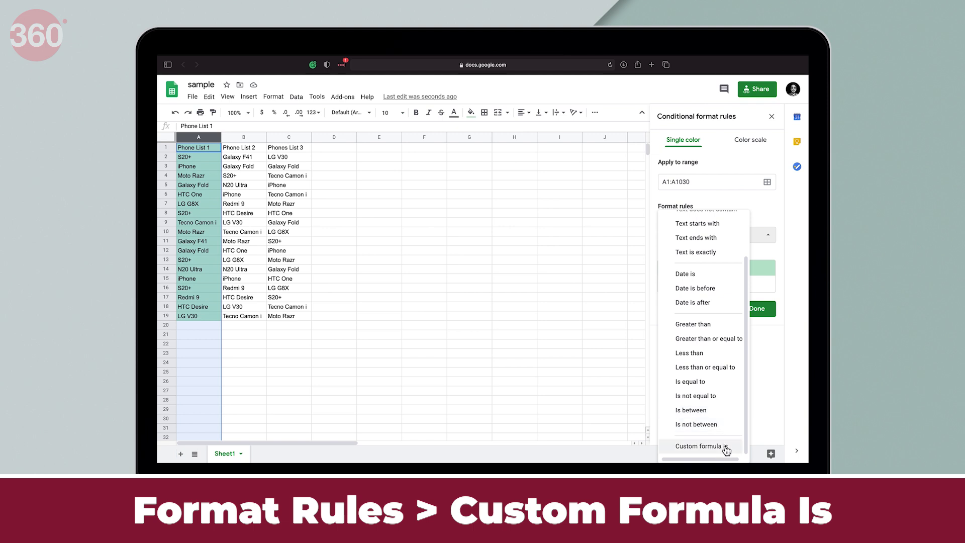
{"action": "left_click", "coordinate": [725, 446]}
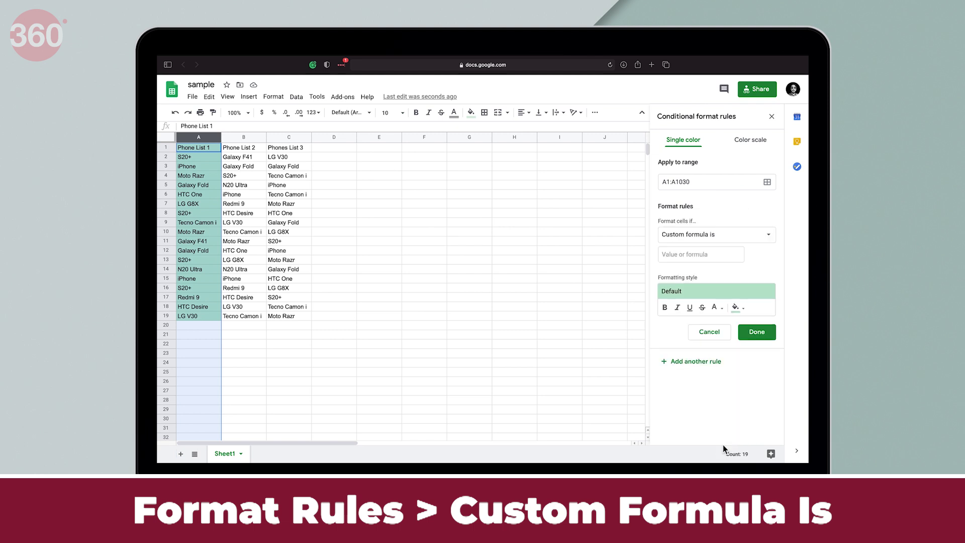
{"action": "left_click", "coordinate": [703, 260]}
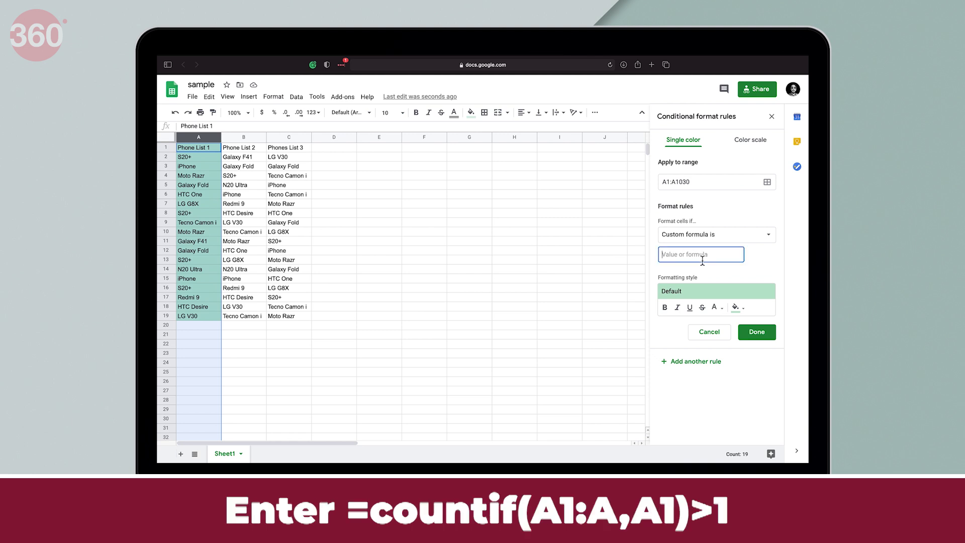
Save the column A rule =countif(A1:A,A1)>1 with a light yellow fill
{"action": "type", "text": "=countif(A1:A,"}
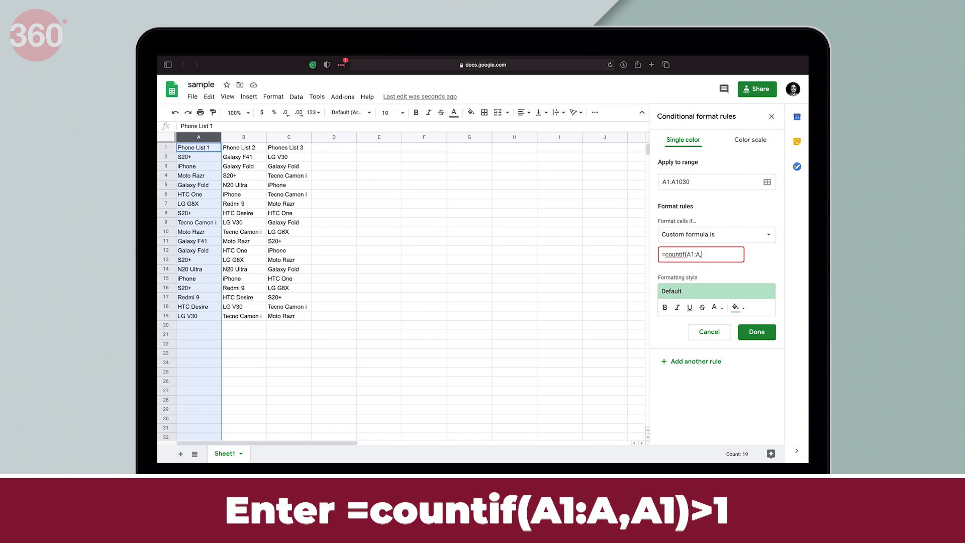
{"action": "type", "text": "A1)>1"}
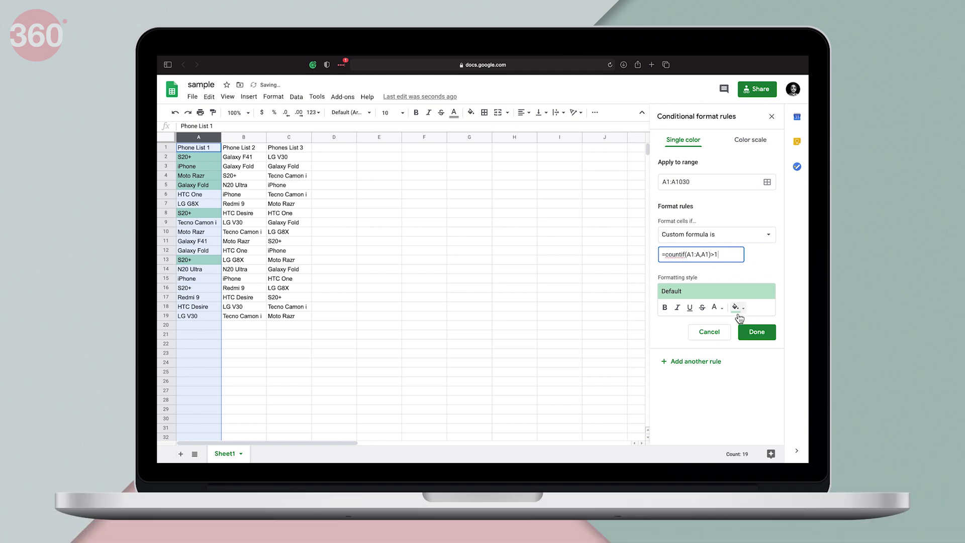
{"action": "left_click", "coordinate": [737, 311]}
{"action": "left_click", "coordinate": [715, 307]}
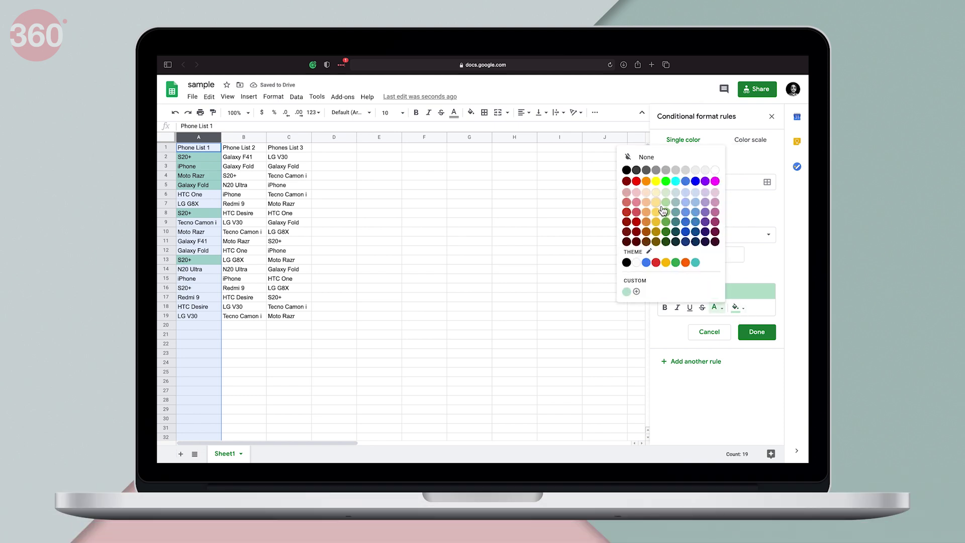
{"action": "left_click", "coordinate": [737, 308]}
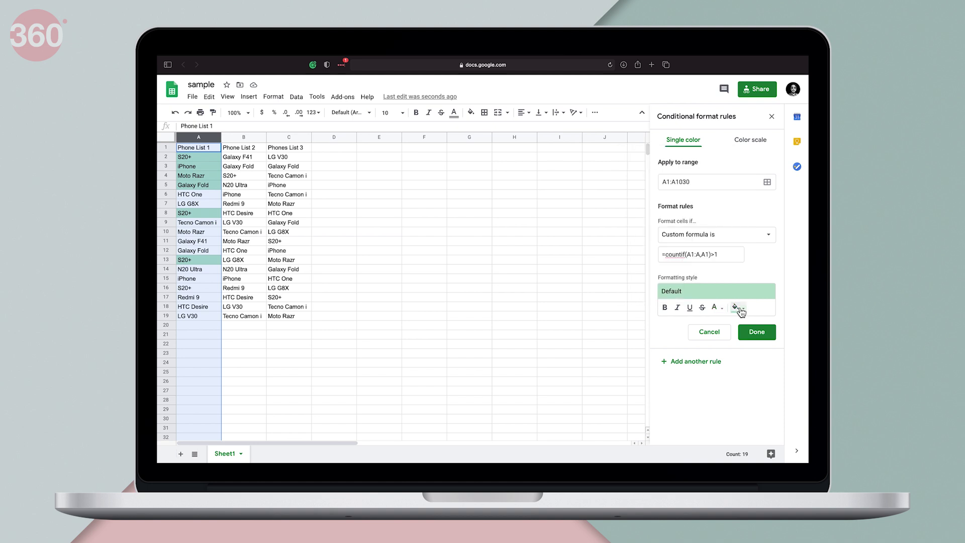
{"action": "left_click", "coordinate": [738, 309]}
{"action": "left_click", "coordinate": [678, 202]}
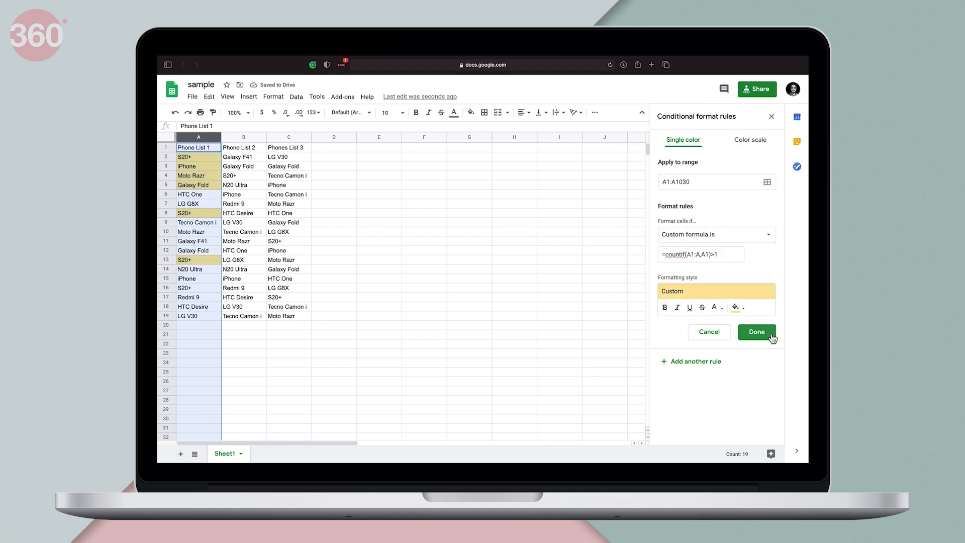
{"action": "left_click", "coordinate": [756, 333]}
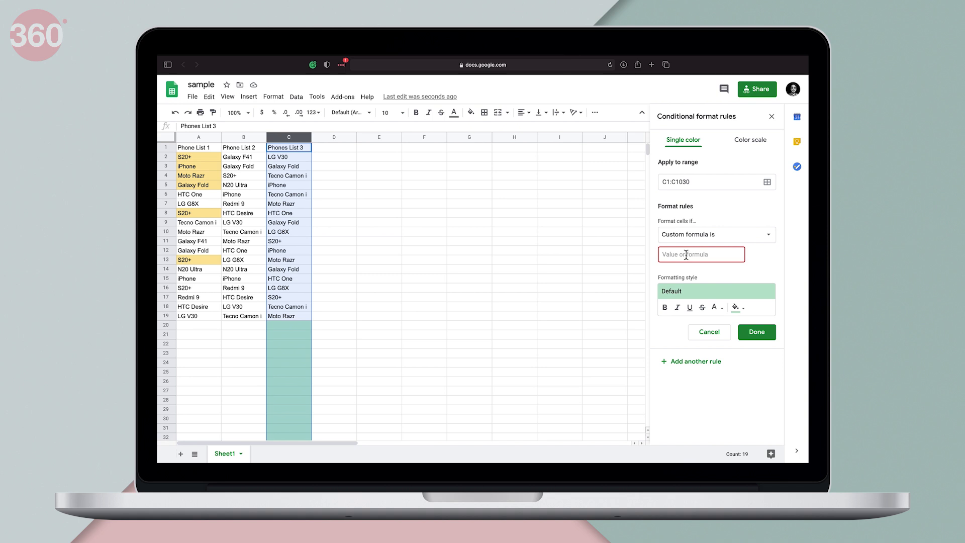
Save the column C rule =countif(C1:C,C1)>1, then deselect the column
{"action": "left_click", "coordinate": [686, 255]}
{"action": "type", "text": "=counti"}
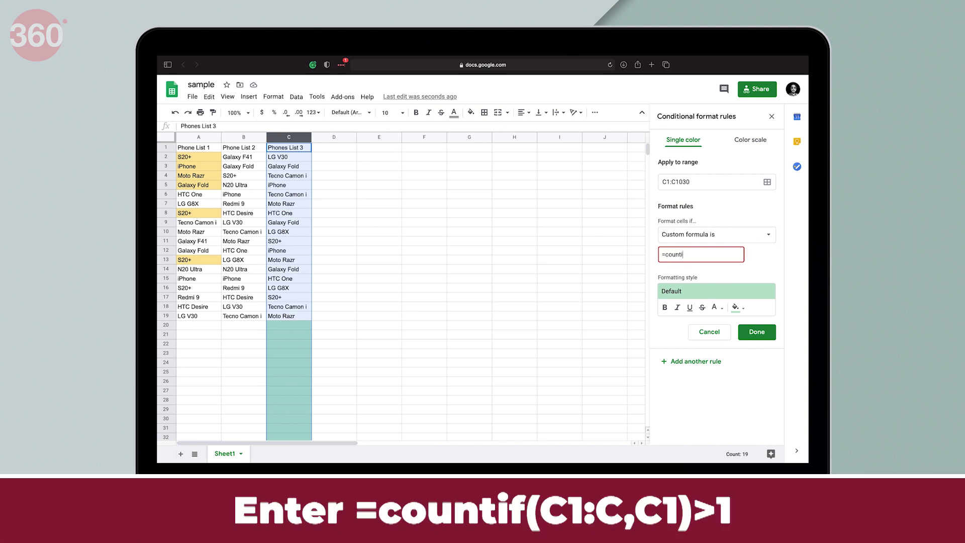
{"action": "type", "text": "f(C1:"}
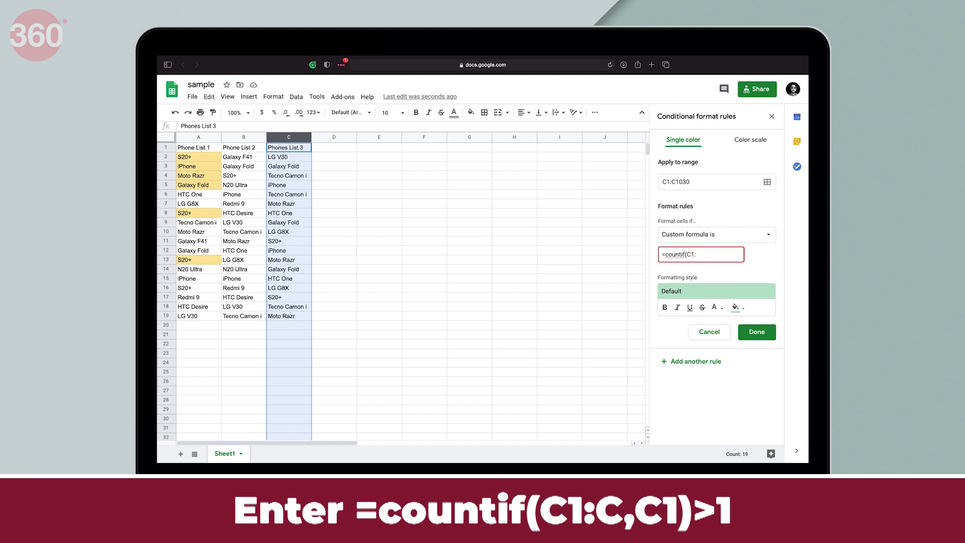
{"action": "type", "text": "C,C1)>1"}
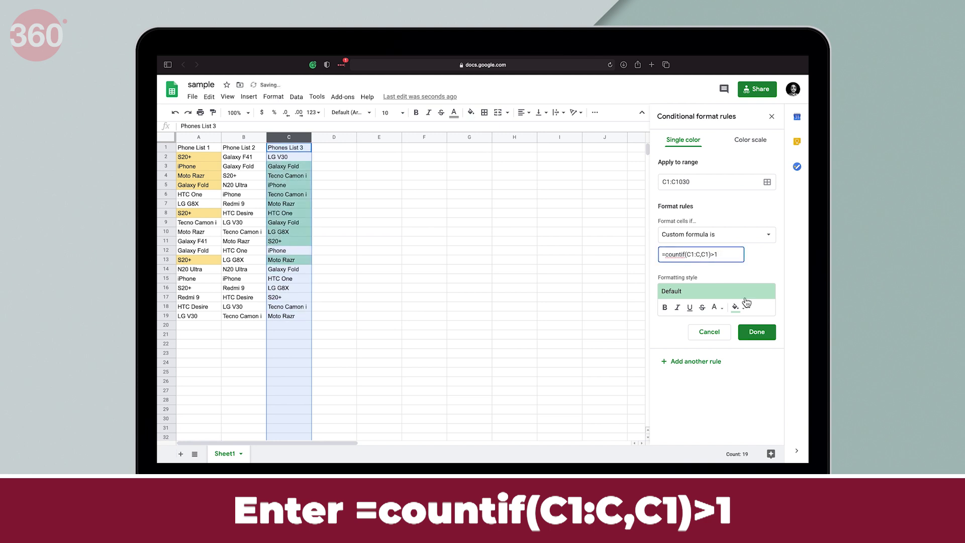
{"action": "left_click", "coordinate": [769, 336]}
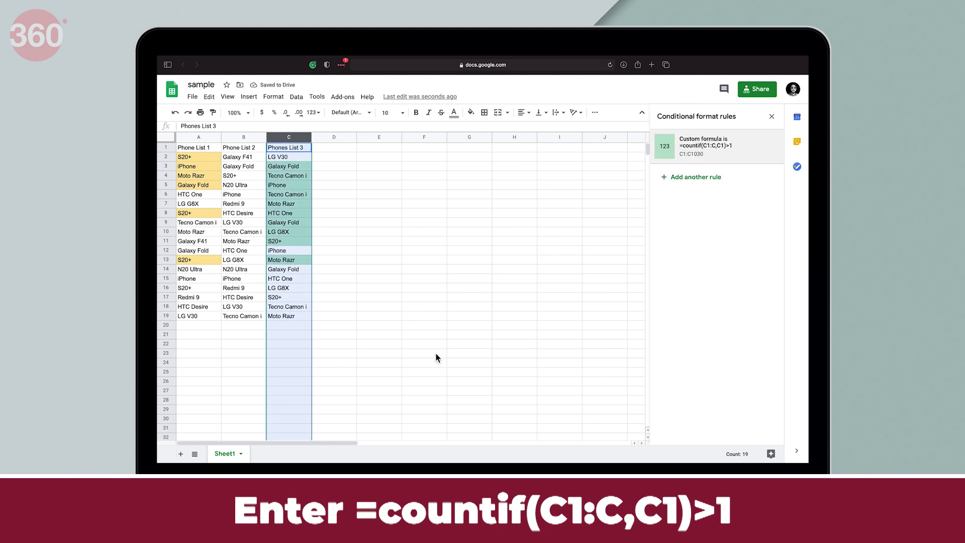
{"action": "left_click", "coordinate": [294, 328]}
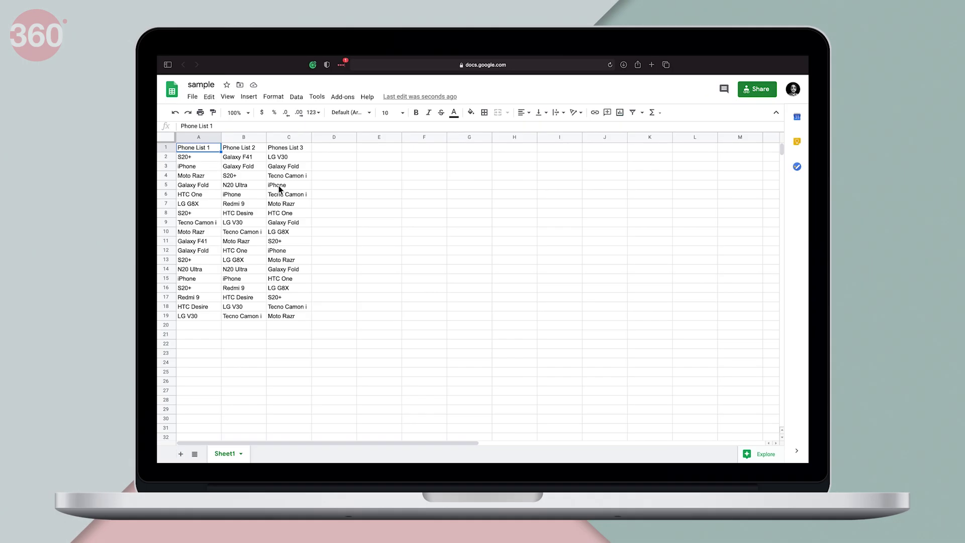
Select the iPhone cell C5 and bring up the Format menu
{"action": "left_click", "coordinate": [279, 186]}
{"action": "left_click_drag", "start_coordinate": [279, 189], "coordinate": [283, 270]}
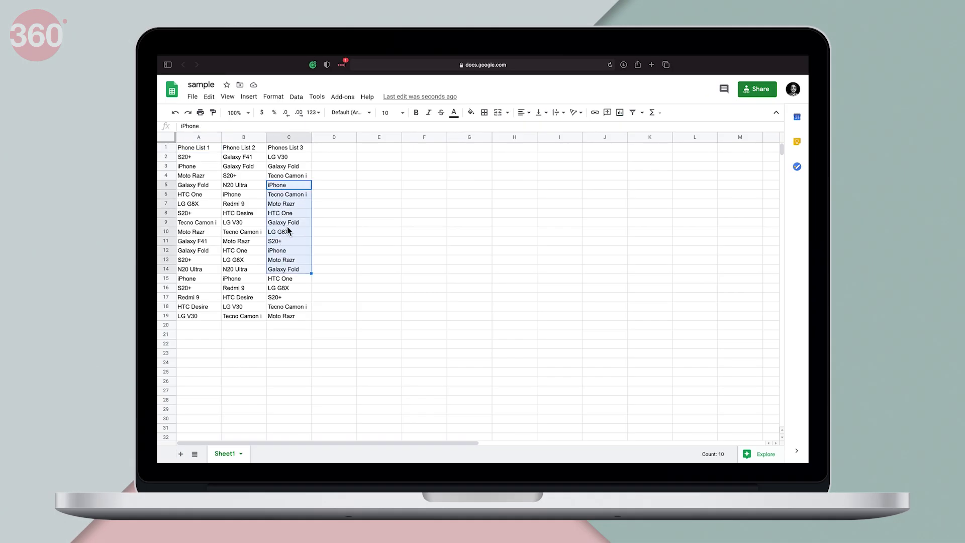
{"action": "left_click", "coordinate": [287, 278]}
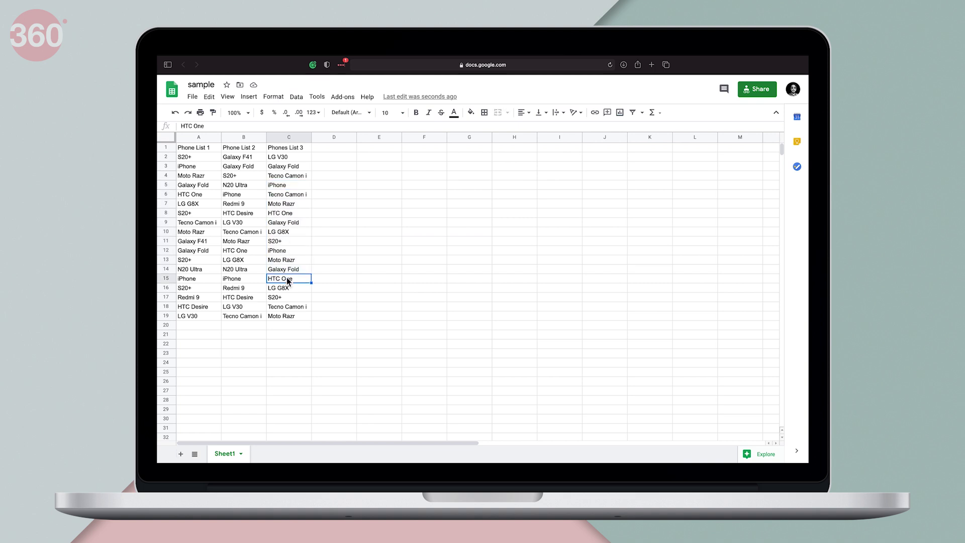
{"action": "left_click", "coordinate": [292, 188]}
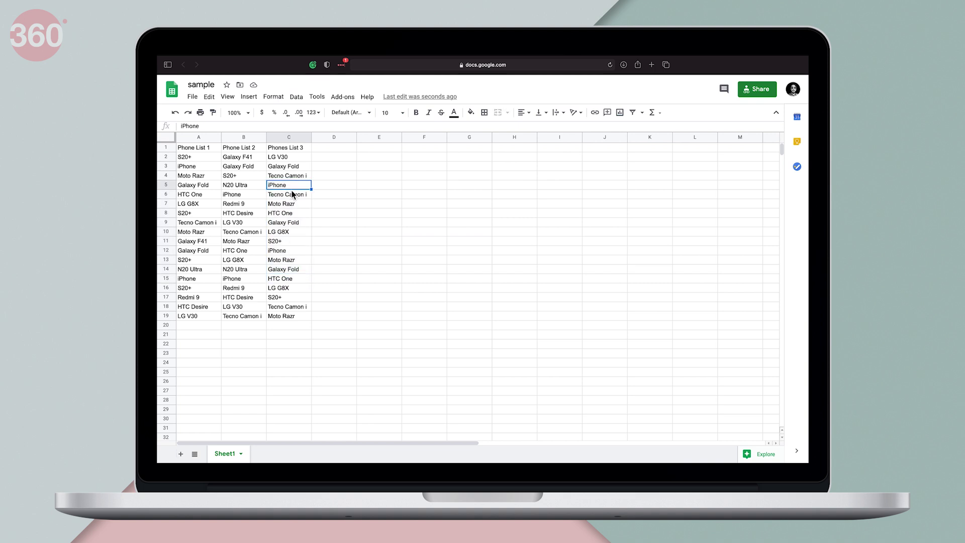
{"action": "left_click", "coordinate": [273, 97]}
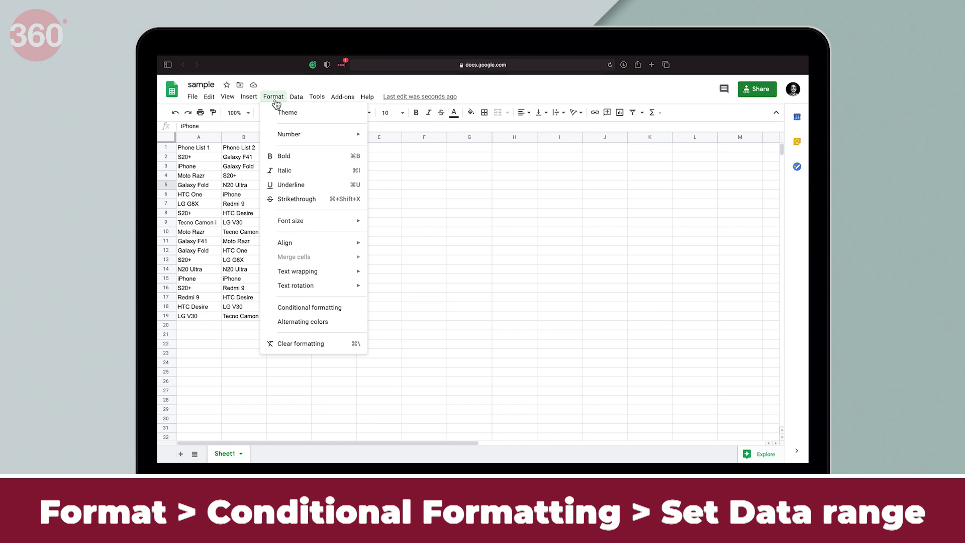
Save a rule on C5:C14 with custom formula =countif(C5:C,C5)>1
{"action": "left_click", "coordinate": [344, 310]}
{"action": "left_click", "coordinate": [688, 185]}
{"action": "type", "text": ":C14"}
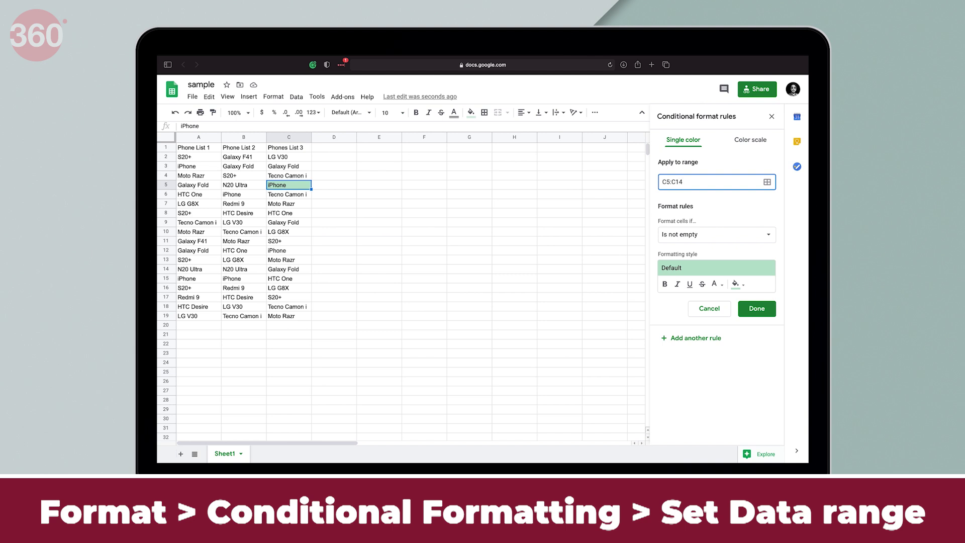
{"action": "left_click", "coordinate": [704, 237]}
{"action": "scroll", "coordinate": [707, 400], "scroll_direction": "down", "scroll_amount": 2}
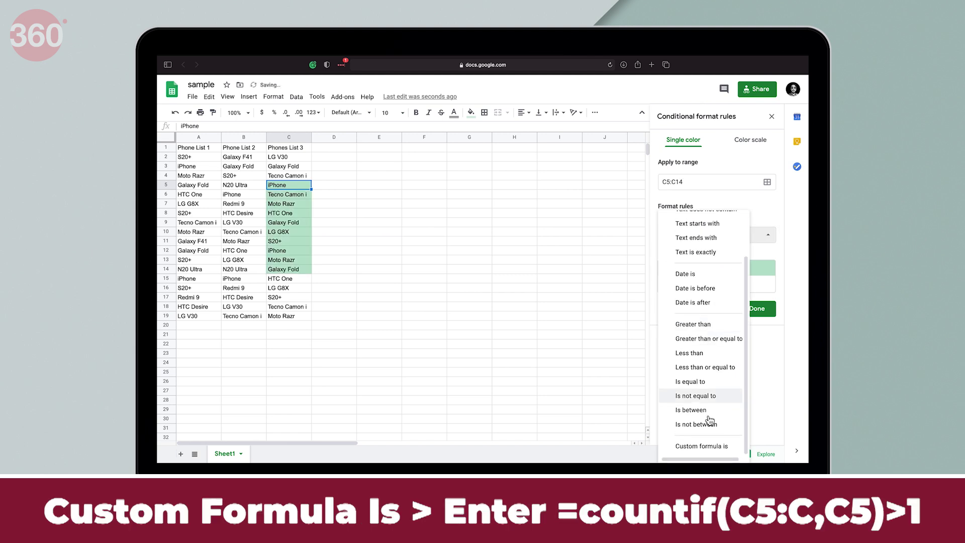
{"action": "left_click", "coordinate": [707, 446]}
{"action": "left_click", "coordinate": [702, 259]}
{"action": "type", "text": "=counti"}
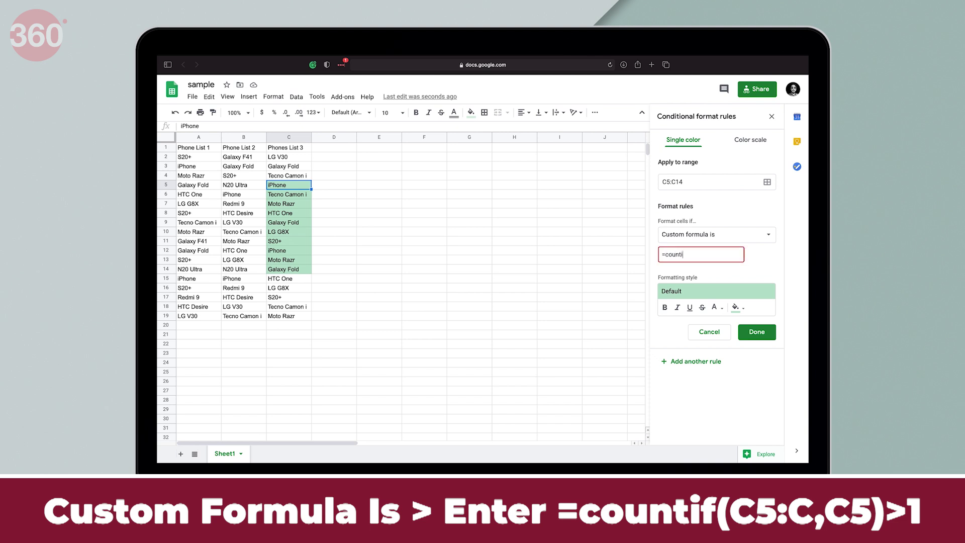
{"action": "type", "text": "f("}
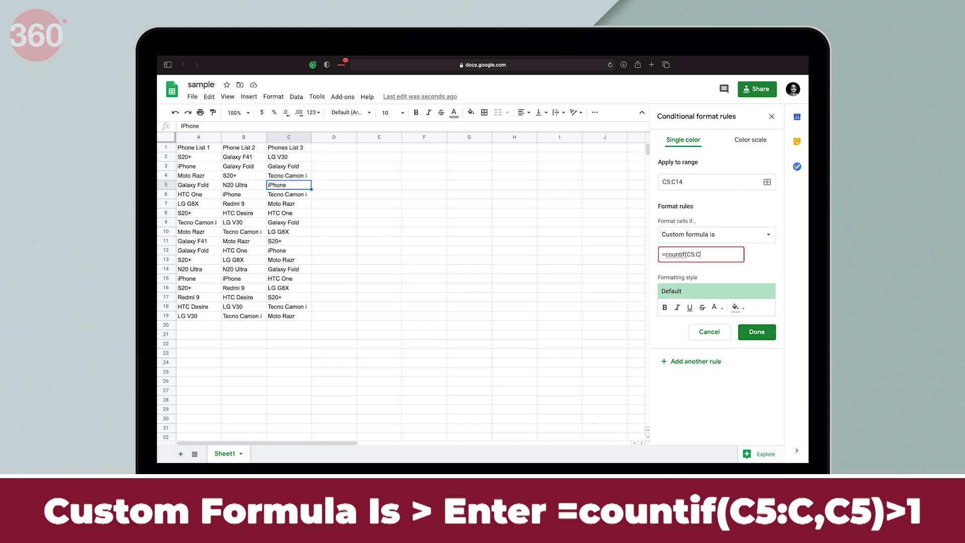
{"action": "type", "text": "C5:C,C5)>1"}
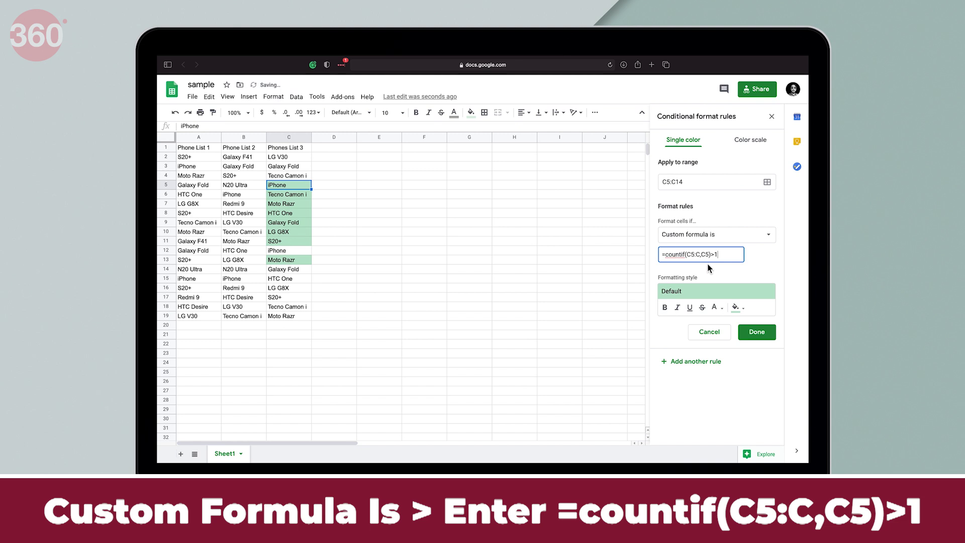
{"action": "left_click", "coordinate": [757, 336]}
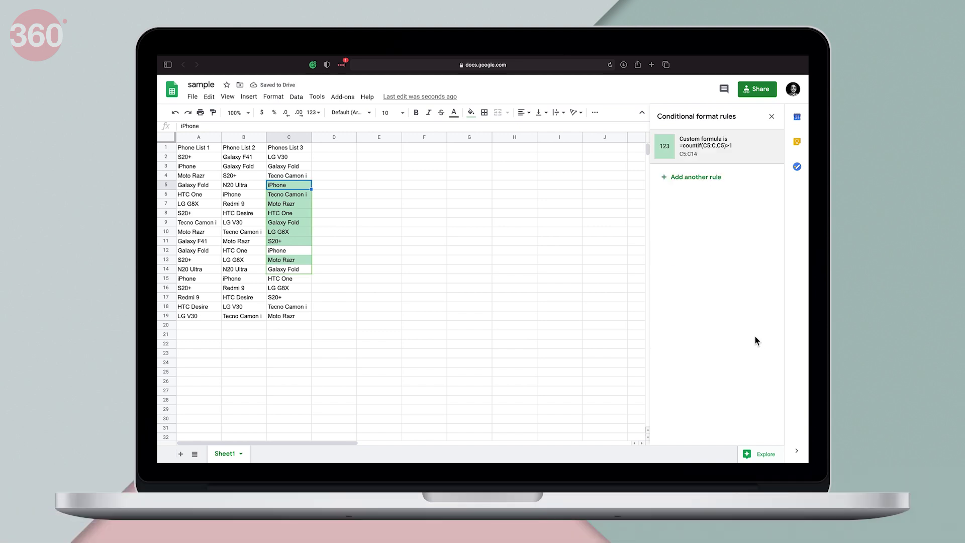
Add a second rule on B2:B10 with custom formula =countif(B2:B,B2)>1
{"action": "left_click", "coordinate": [290, 279]}
{"action": "left_click", "coordinate": [297, 179]}
{"action": "left_click", "coordinate": [298, 188]}
{"action": "left_click", "coordinate": [696, 176]}
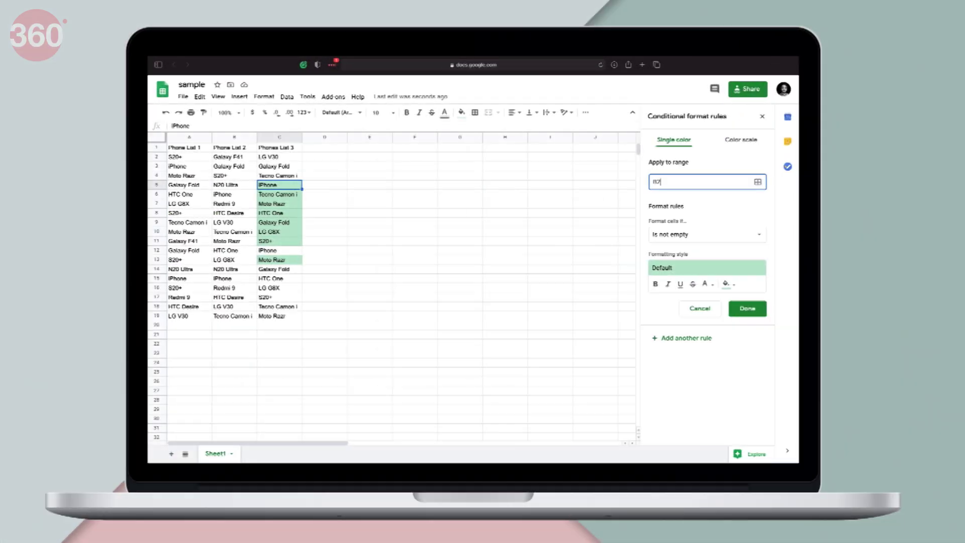
{"action": "type", "text": "B2:B10"}
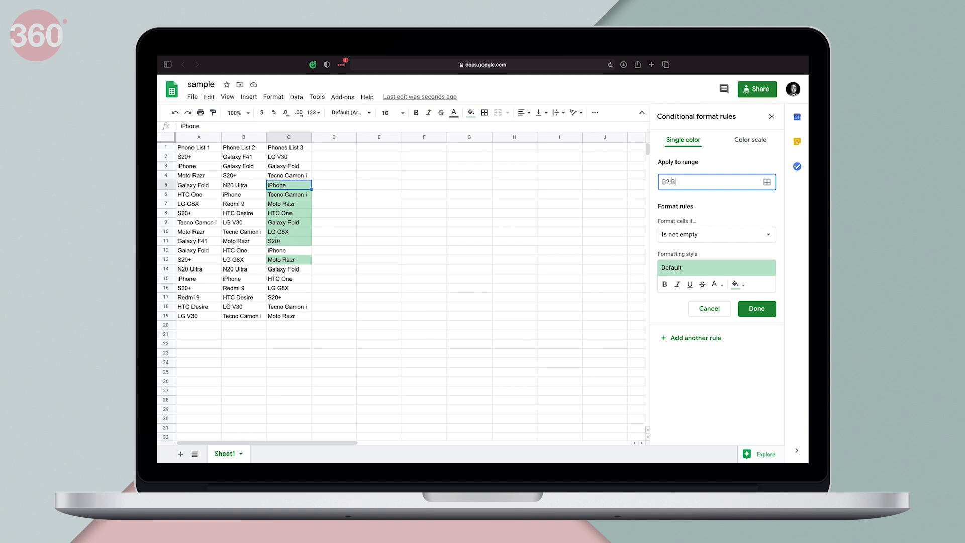
{"action": "left_click", "coordinate": [713, 235]}
{"action": "scroll", "coordinate": [713, 260], "scroll_direction": "down", "scroll_amount": 3}
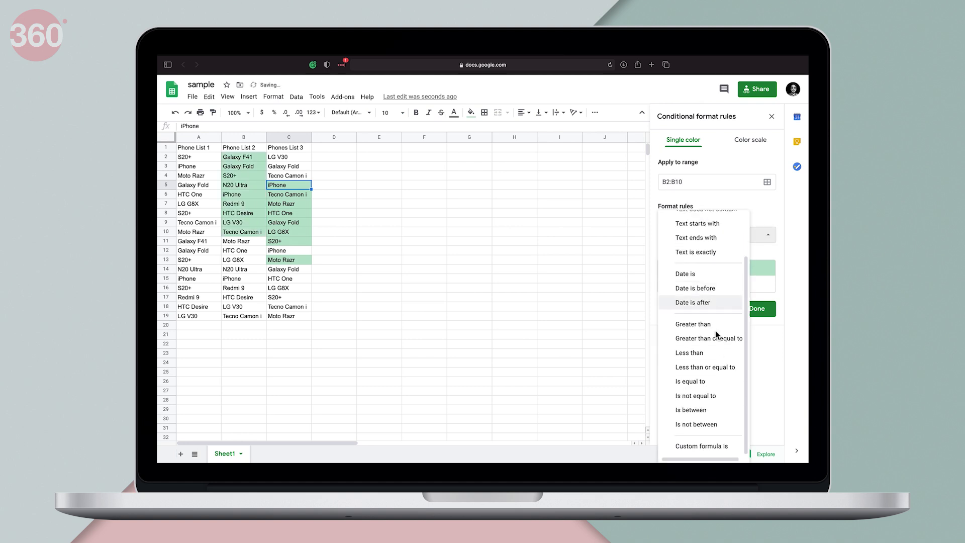
{"action": "left_click", "coordinate": [720, 448]}
{"action": "left_click", "coordinate": [706, 256]}
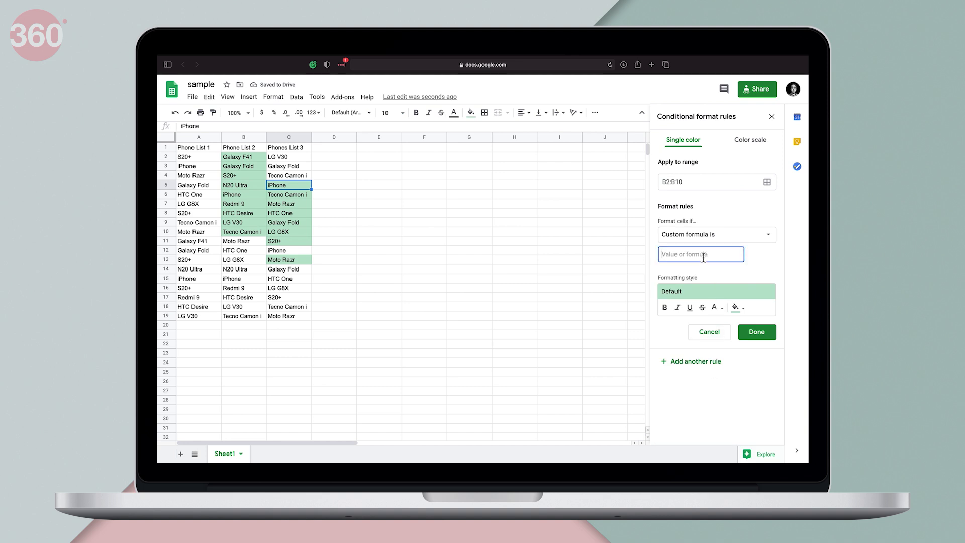
{"action": "type", "text": "=countif(B"}
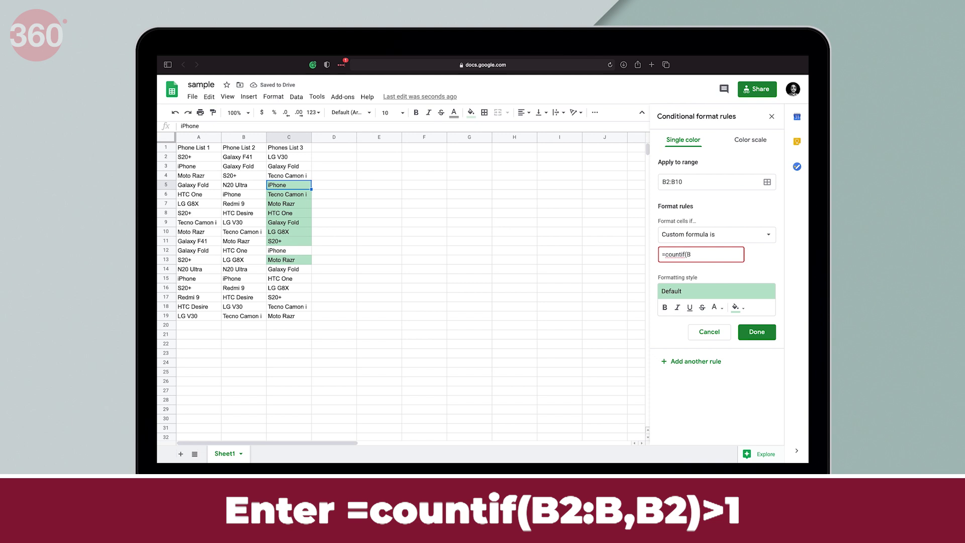
{"action": "type", "text": "2:B,B2)>1"}
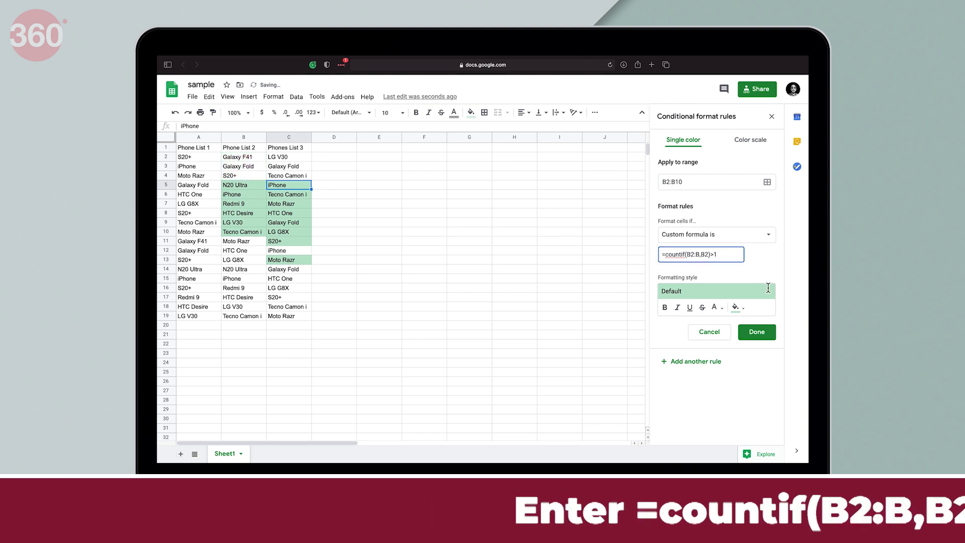
{"action": "left_click", "coordinate": [757, 333]}
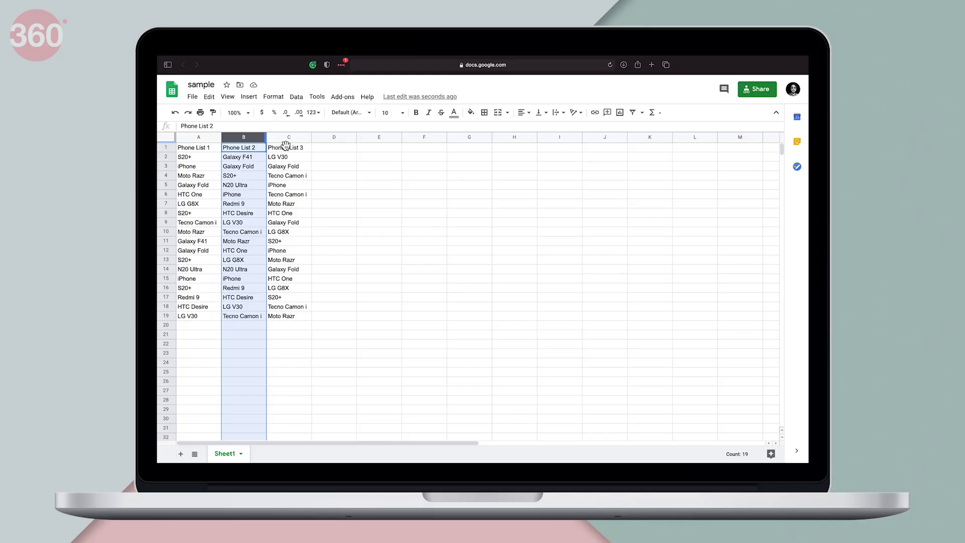
Select columns B and C and start a rule with custom formula =countif(B1:C,B1)>1
{"action": "left_click", "coordinate": [298, 139], "text": "super"}
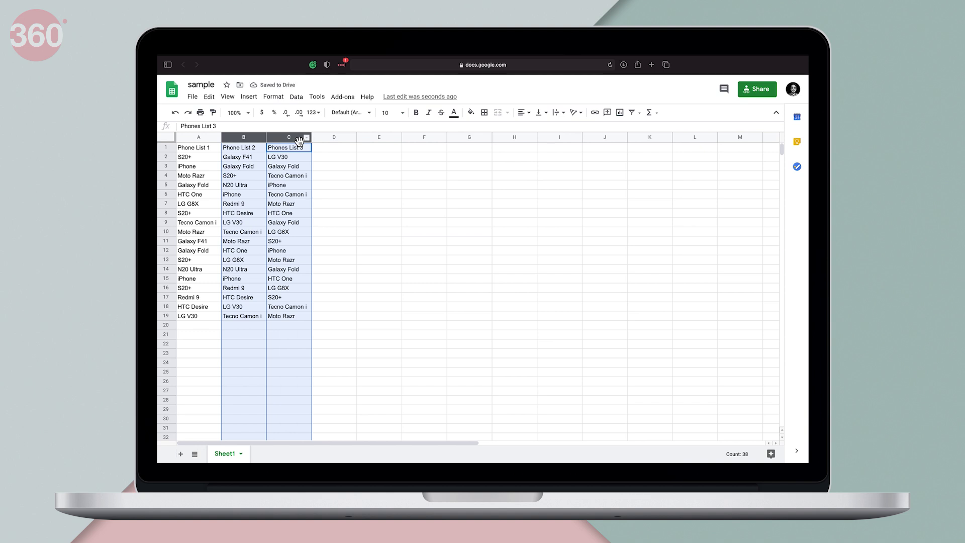
{"action": "left_click", "coordinate": [283, 100]}
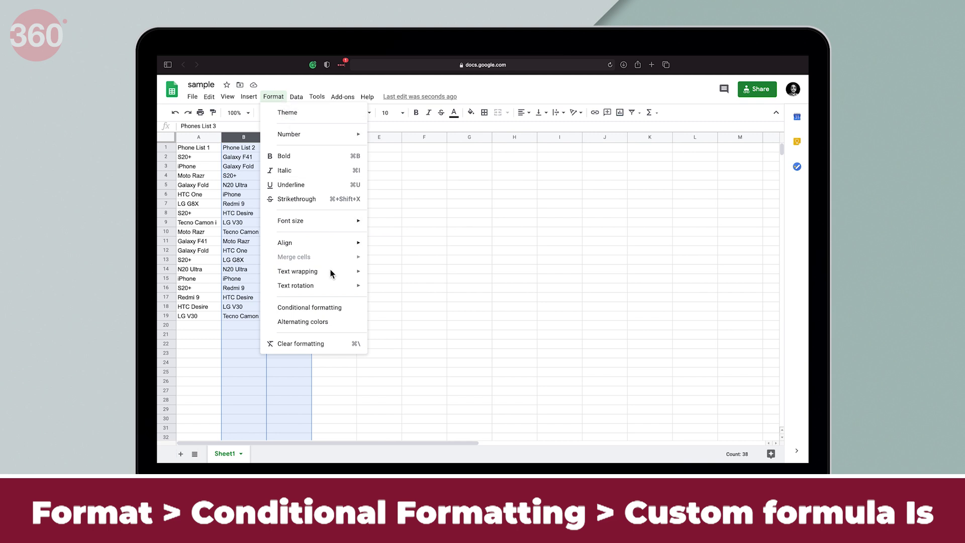
{"action": "left_click", "coordinate": [343, 309]}
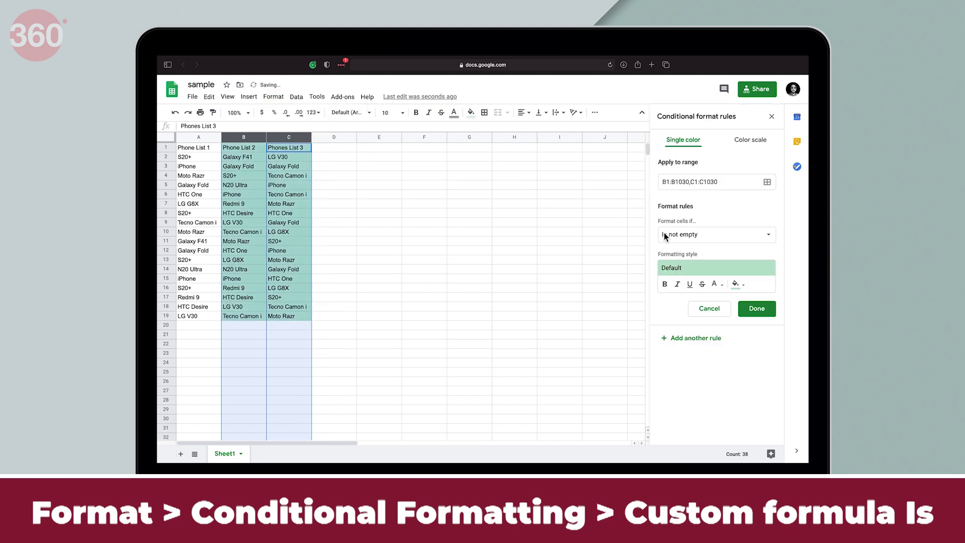
{"action": "left_click", "coordinate": [729, 236]}
{"action": "scroll", "coordinate": [709, 342], "scroll_direction": "down", "scroll_amount": 5}
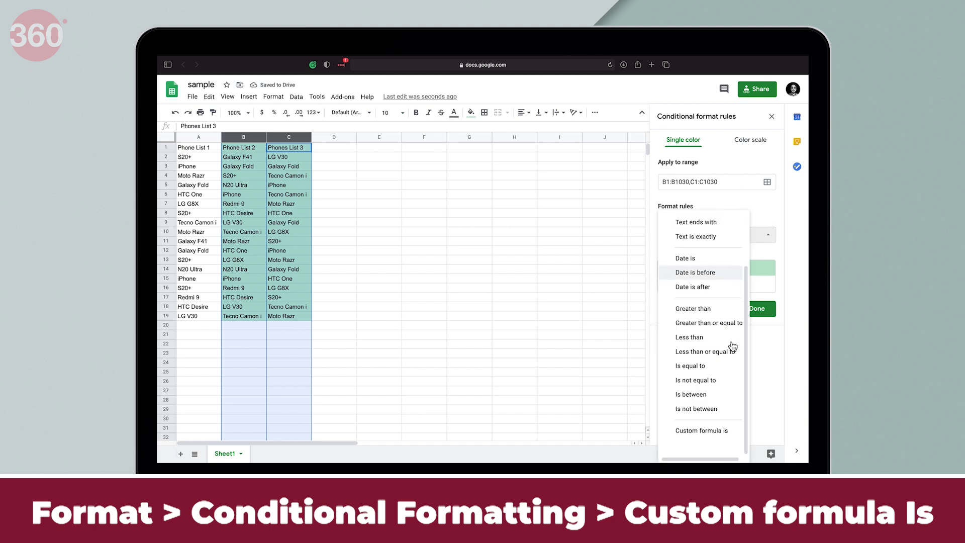
{"action": "left_click", "coordinate": [722, 447]}
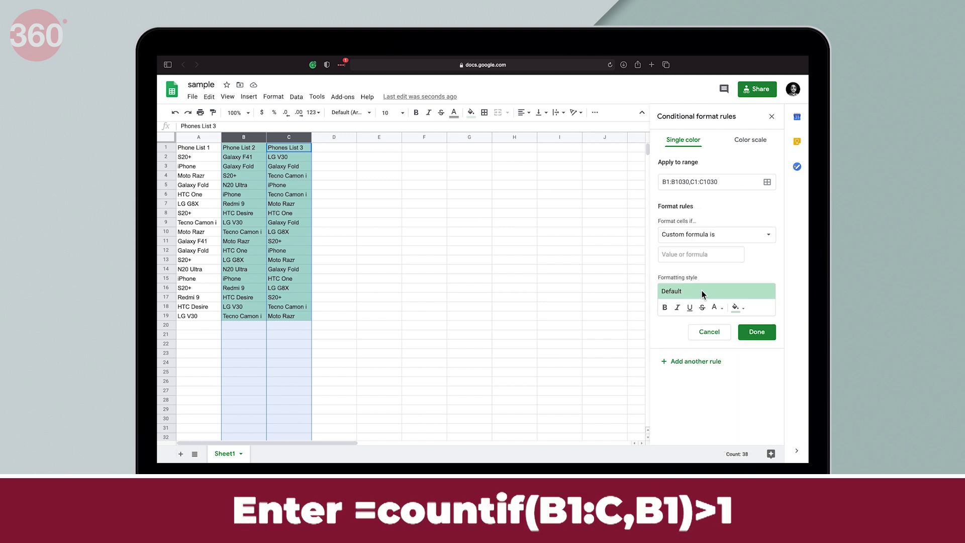
{"action": "left_click", "coordinate": [699, 259]}
{"action": "type", "text": "=countif("}
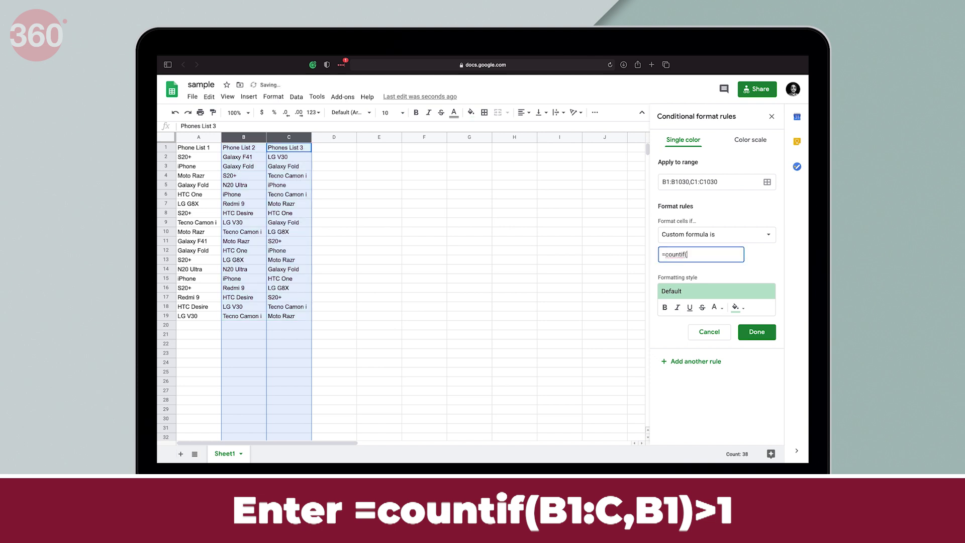
{"action": "type", "text": "B1:C,B1)>1"}
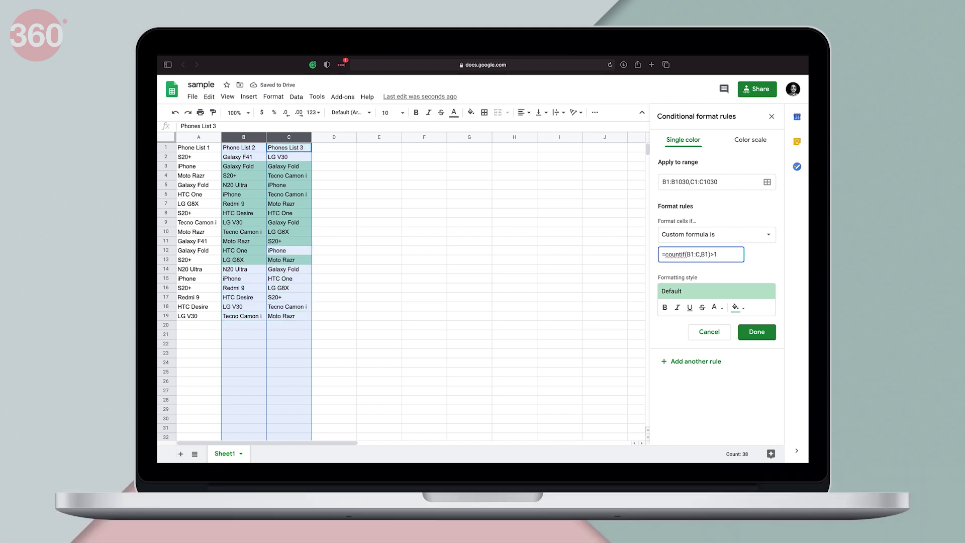
Give the rule a light orange fill, save it, and clear the selection
{"action": "left_click", "coordinate": [740, 308]}
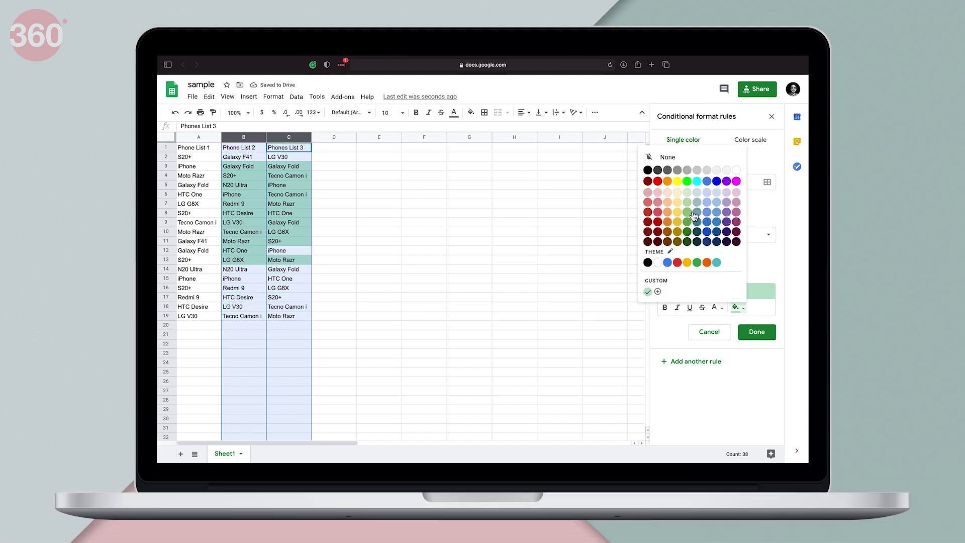
{"action": "left_click", "coordinate": [668, 203]}
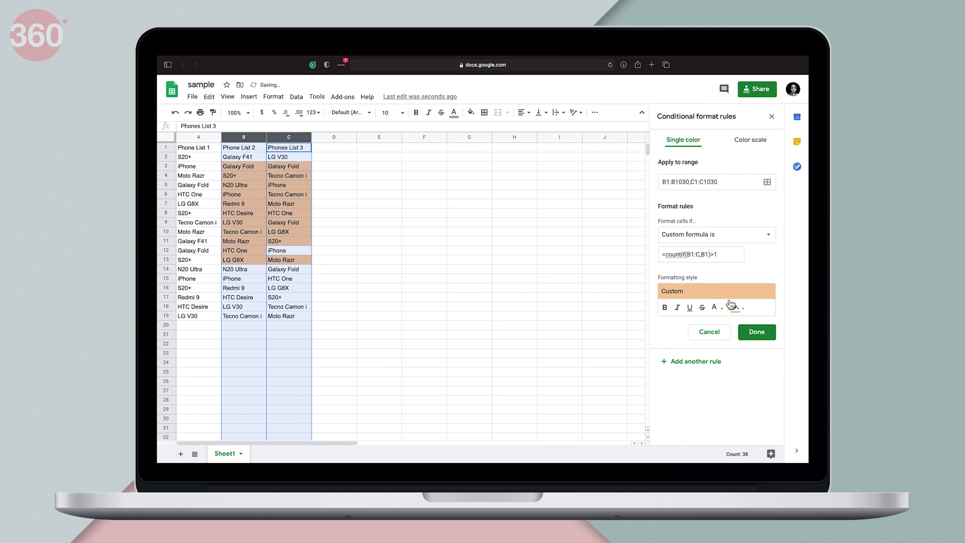
{"action": "left_click", "coordinate": [757, 333]}
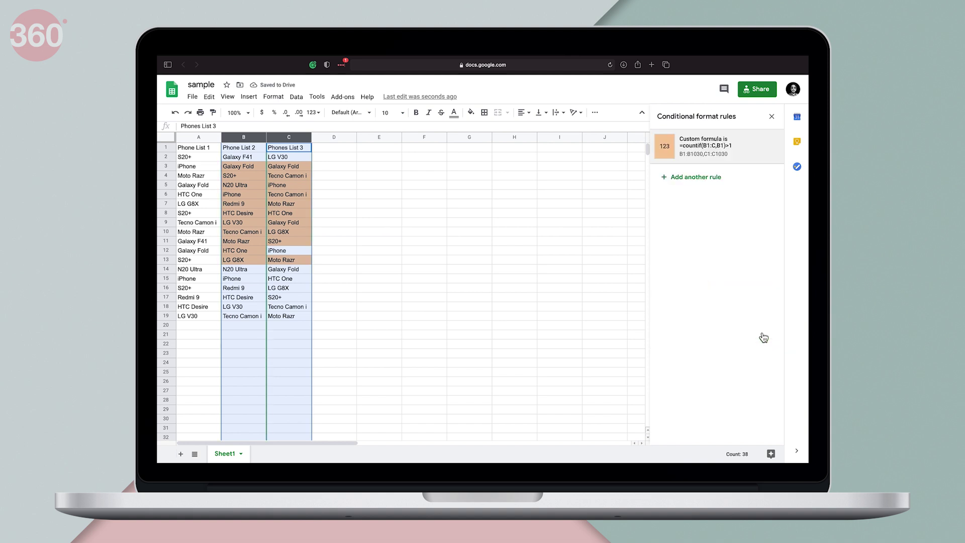
{"action": "left_click", "coordinate": [278, 328]}
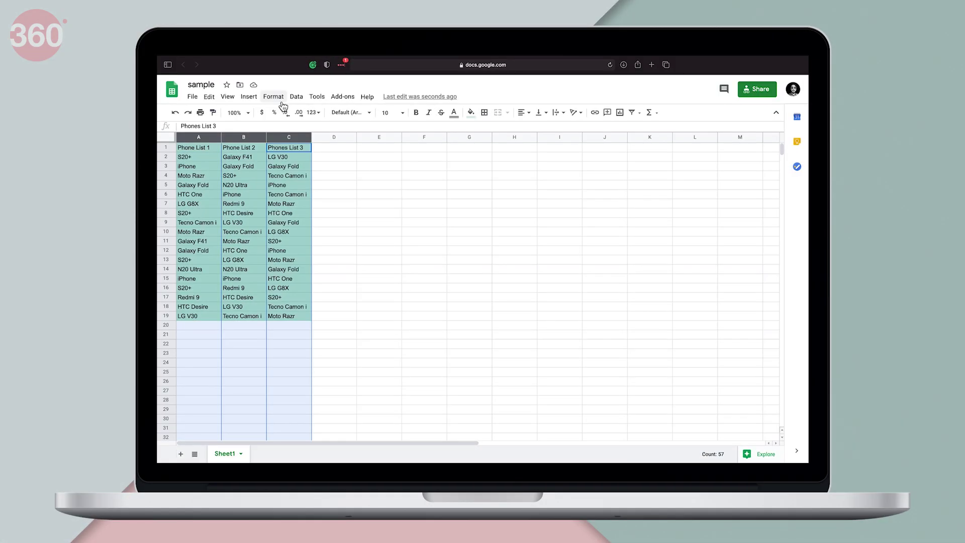
Change the 'Cell is not empty' rule on A:C to custom formula =countif(A1:C,A1)>1
{"action": "left_click", "coordinate": [281, 99]}
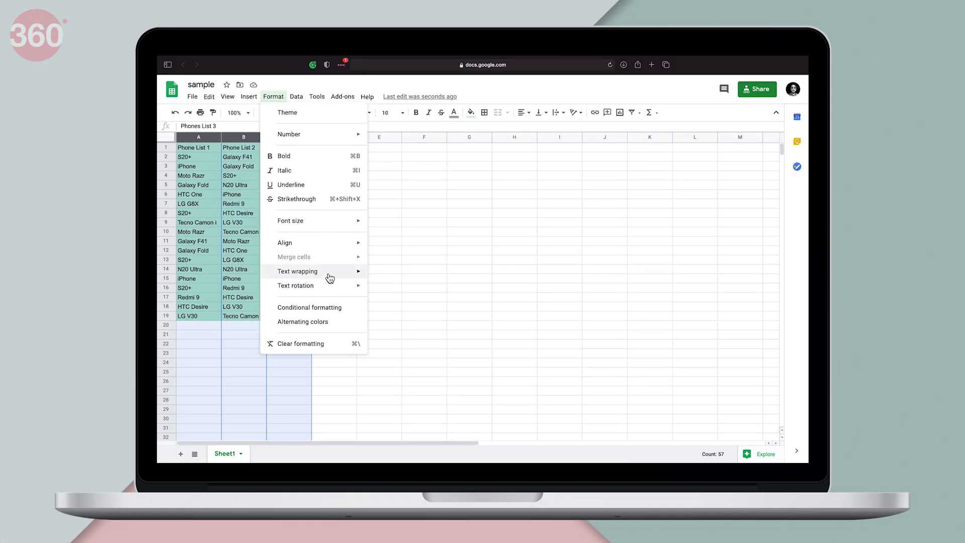
{"action": "left_click", "coordinate": [334, 307]}
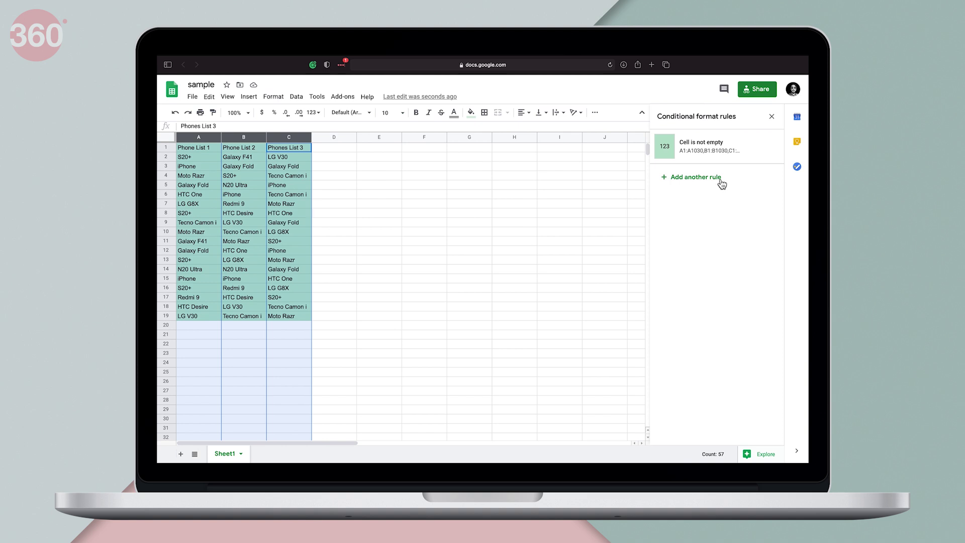
{"action": "left_click", "coordinate": [719, 160]}
{"action": "left_click", "coordinate": [720, 235]}
{"action": "scroll", "coordinate": [739, 402], "scroll_direction": "down", "scroll_amount": 3}
{"action": "left_click", "coordinate": [713, 447]}
{"action": "left_click", "coordinate": [698, 255]}
{"action": "type", "text": "=countif(A1:C,A"}
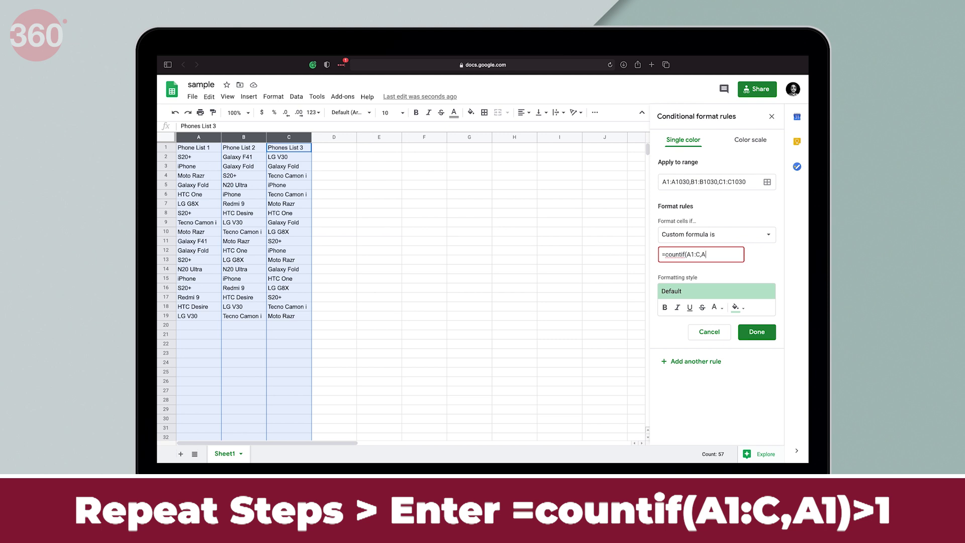
{"action": "type", "text": "1)>"}
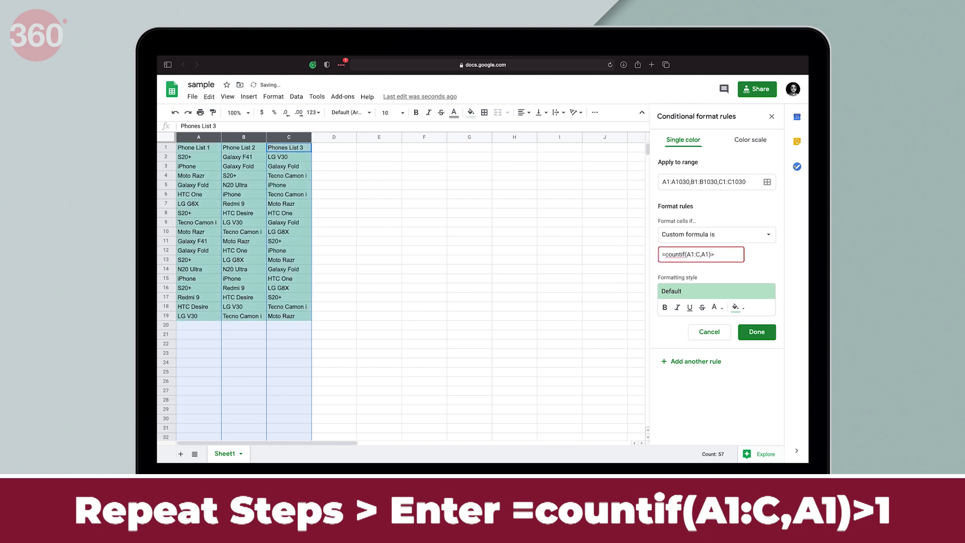
{"action": "type", "text": "1"}
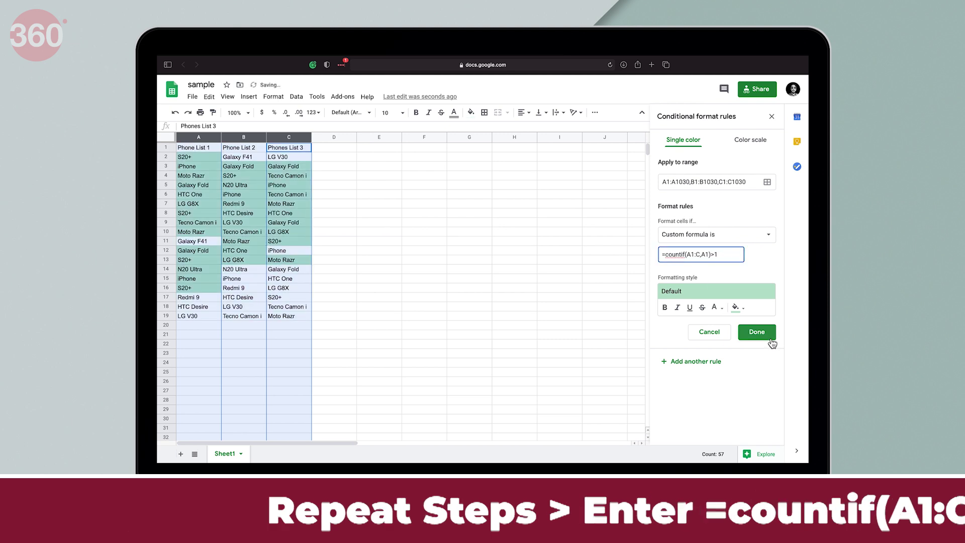
{"action": "left_click", "coordinate": [769, 335]}
{"action": "left_click", "coordinate": [291, 324]}
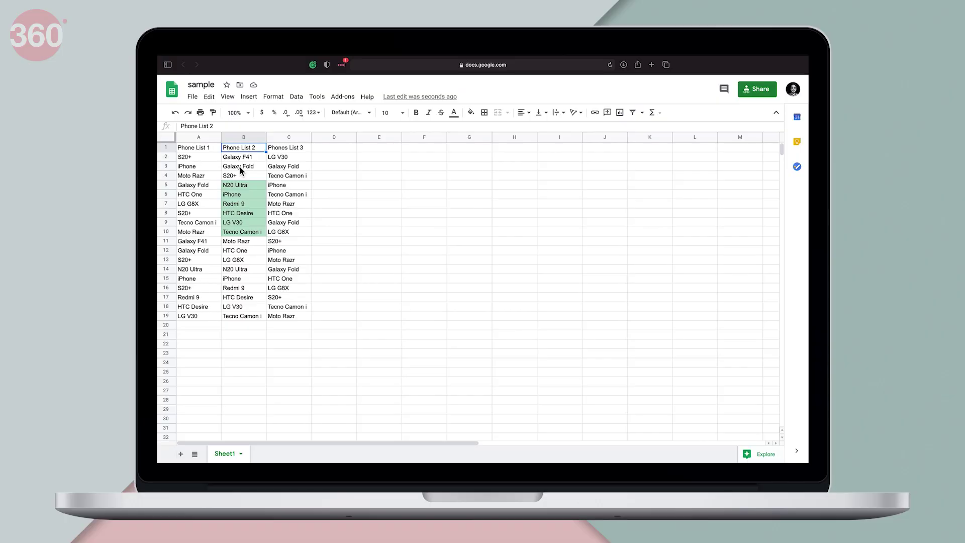
Remove duplicates from column B with a header row, leaving 12 unique models in B2:B13
{"action": "left_click", "coordinate": [251, 138]}
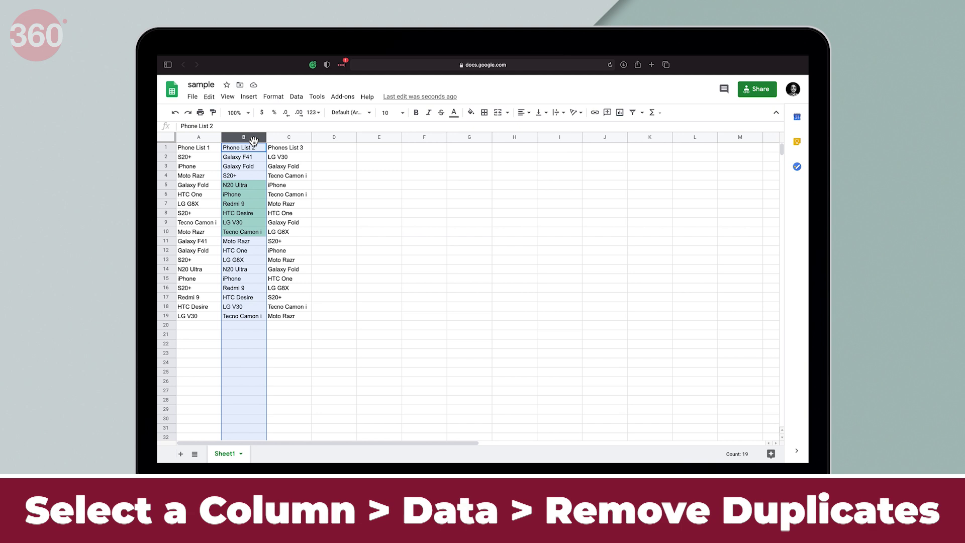
{"action": "left_click", "coordinate": [296, 98]}
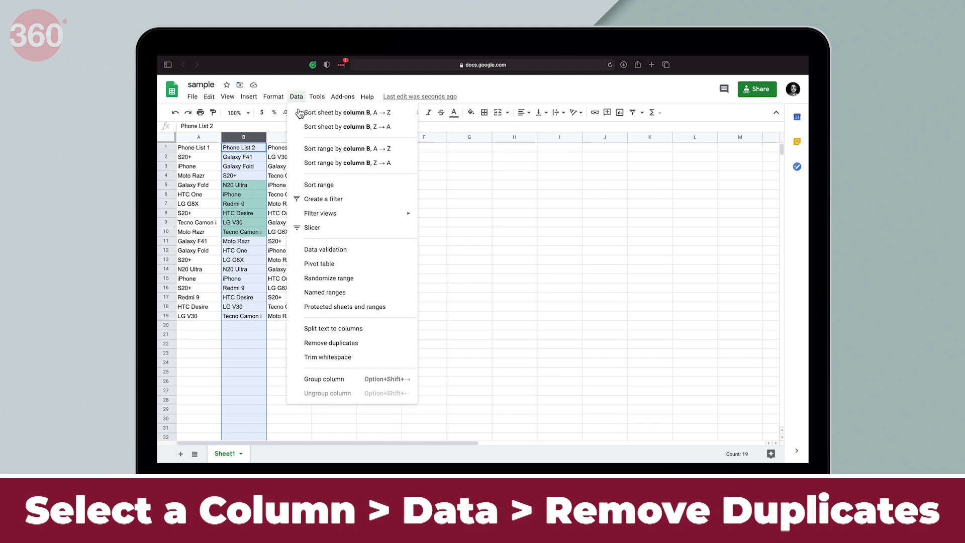
{"action": "left_click", "coordinate": [374, 344]}
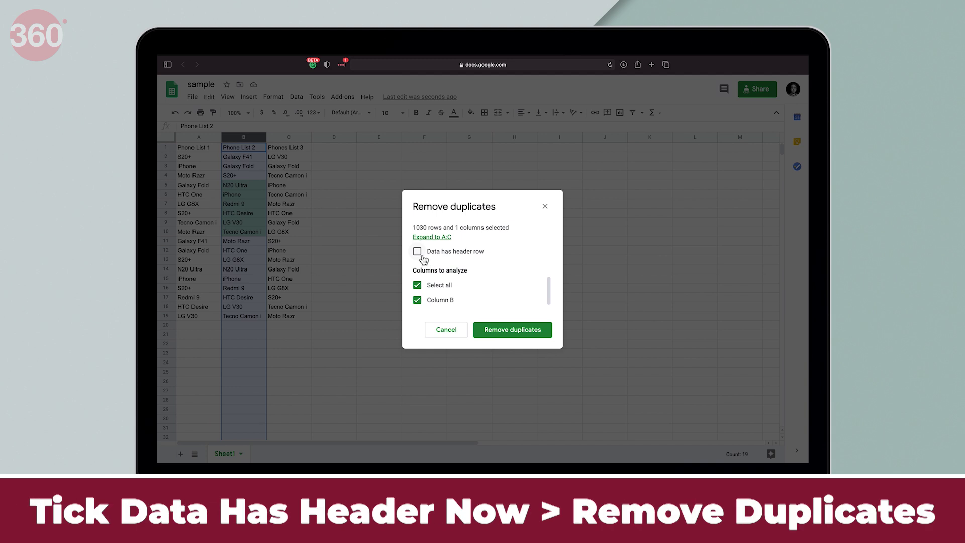
{"action": "left_click", "coordinate": [421, 256]}
{"action": "left_click", "coordinate": [518, 333]}
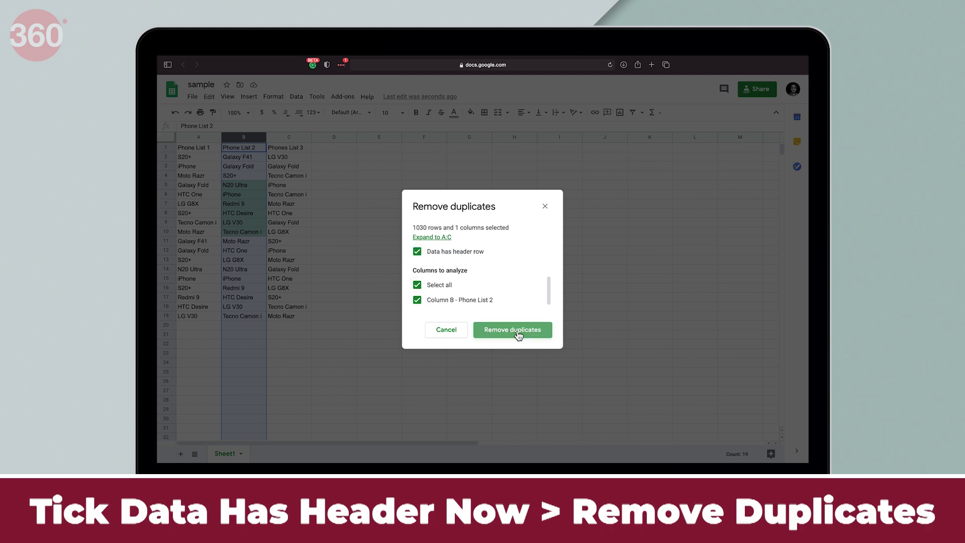
{"action": "left_click", "coordinate": [578, 301]}
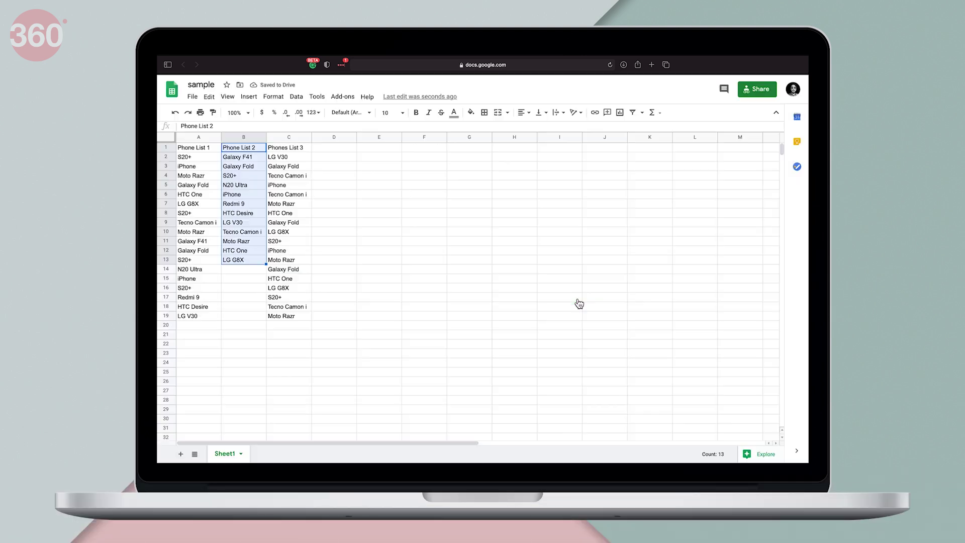
{"action": "left_click", "coordinate": [245, 272]}
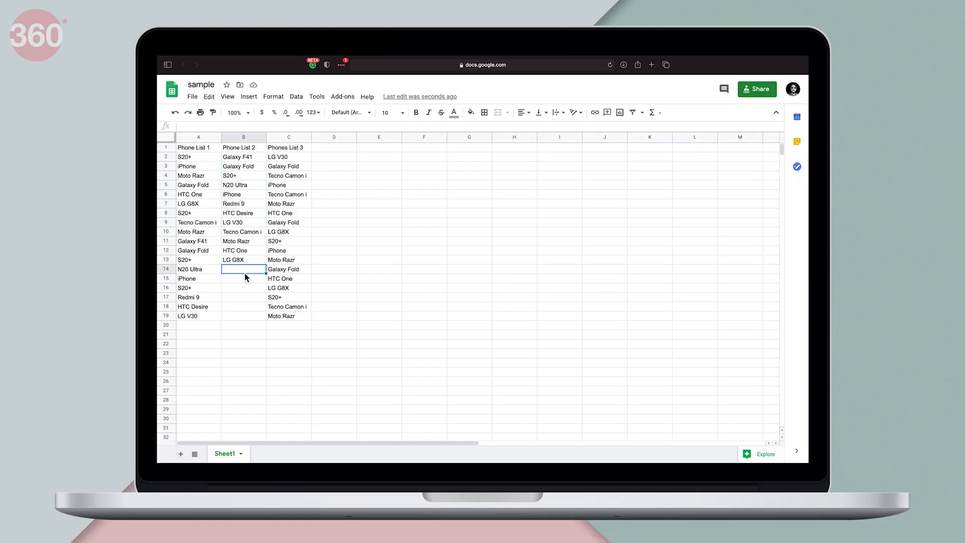